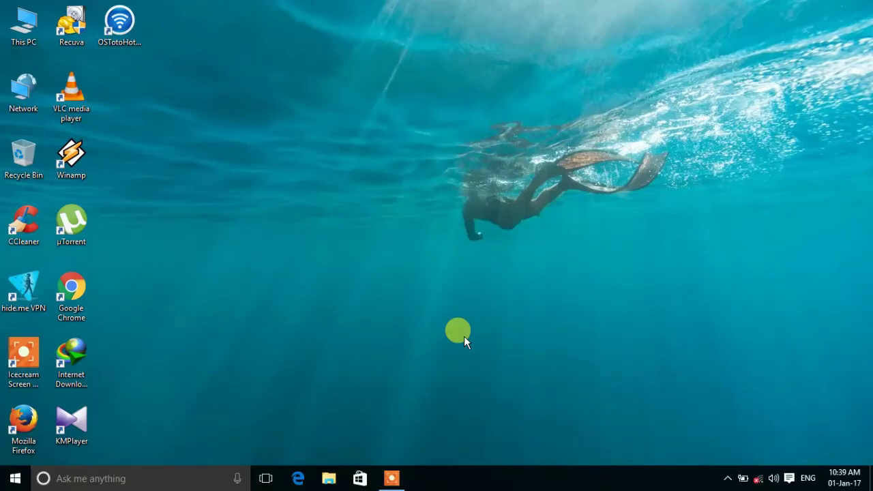
# Look through the Windows 10 setup files in the Softwares folder on Local Disk (H:), and close the window.
pyautogui.doubleClick(24, 23)
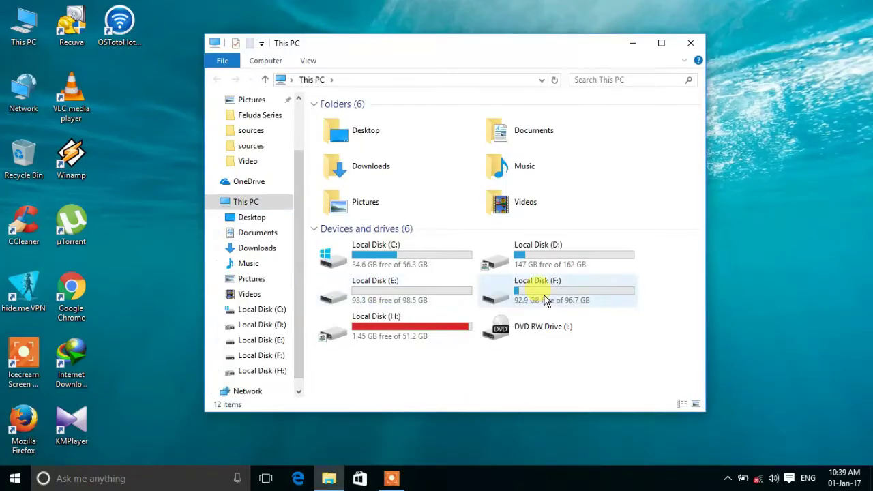
pyautogui.doubleClick(452, 324)
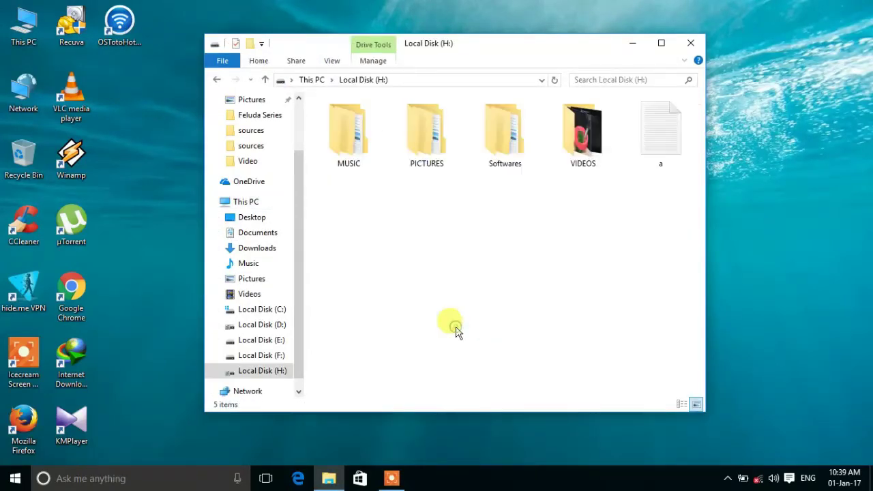
pyautogui.doubleClick(501, 124)
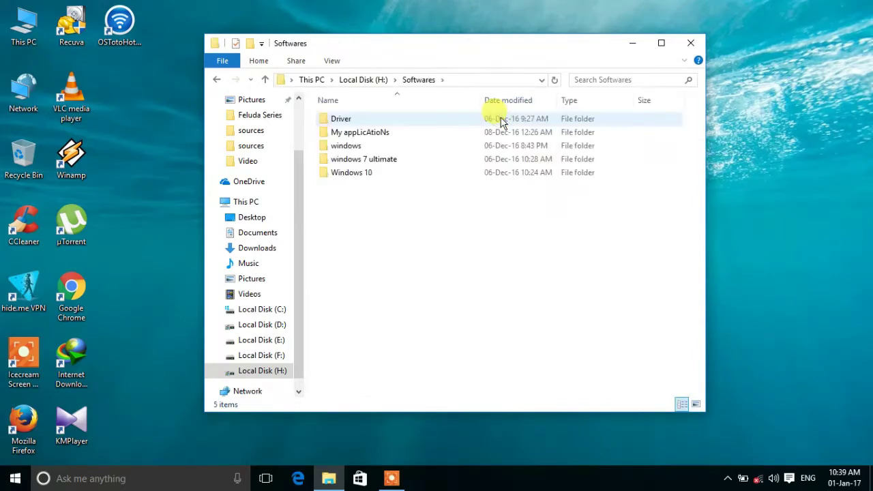
pyautogui.doubleClick(446, 179)
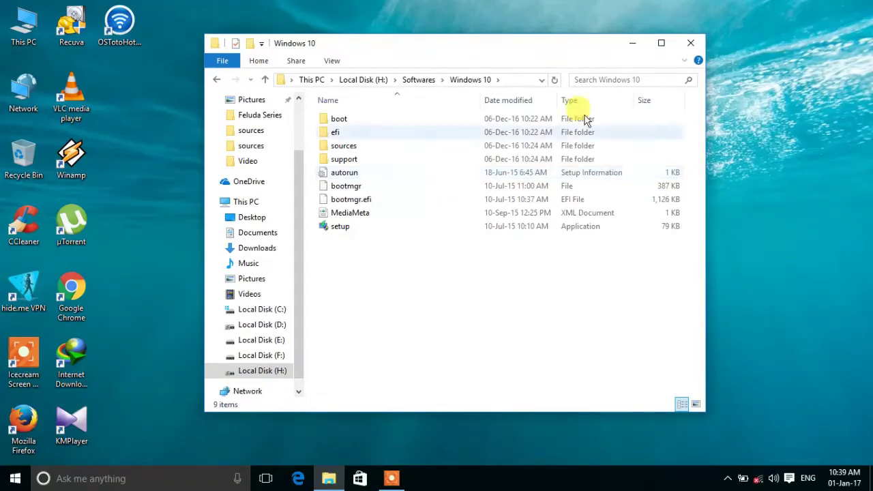
pyautogui.click(687, 41)
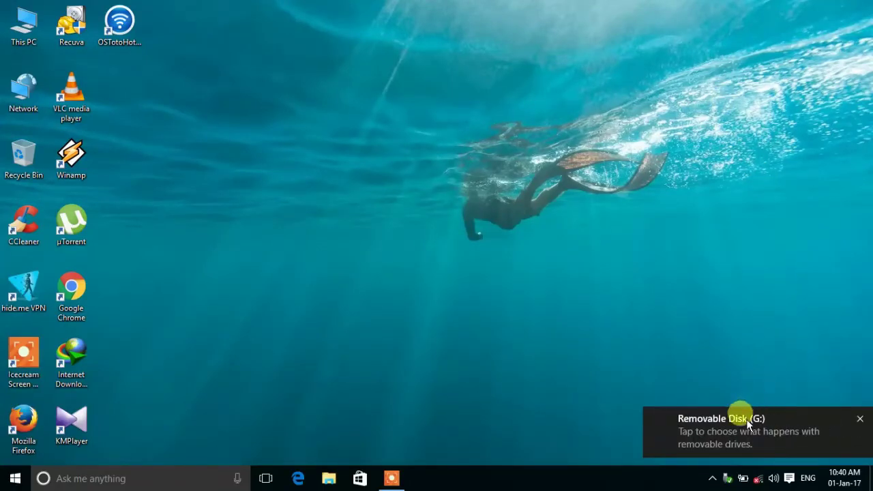
# Check that Removable Disk (G:) is listed in This PC and view its available actions, closing the window when done.
pyautogui.doubleClick(22, 50)
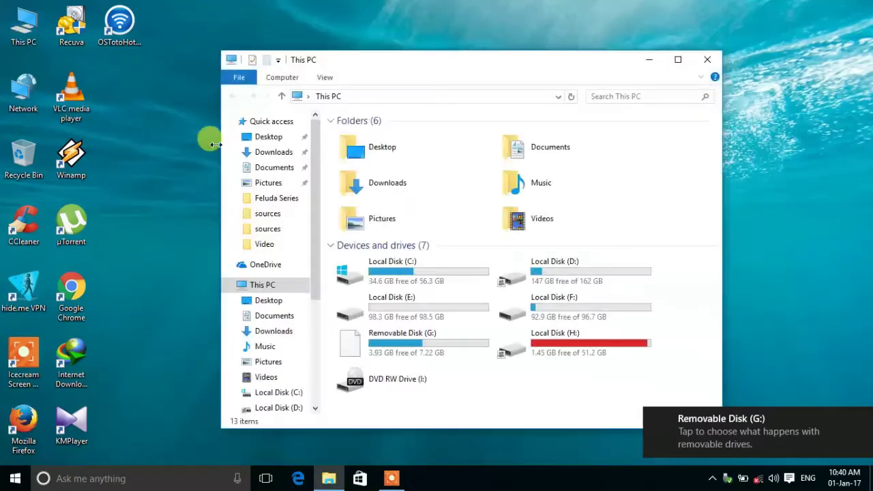
pyautogui.click(431, 353)
pyautogui.rightClick(431, 353)
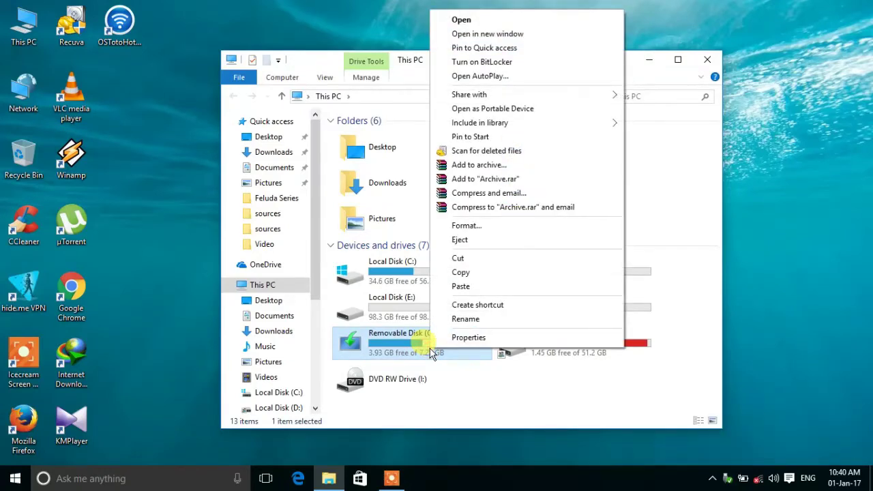
pyautogui.click(706, 60)
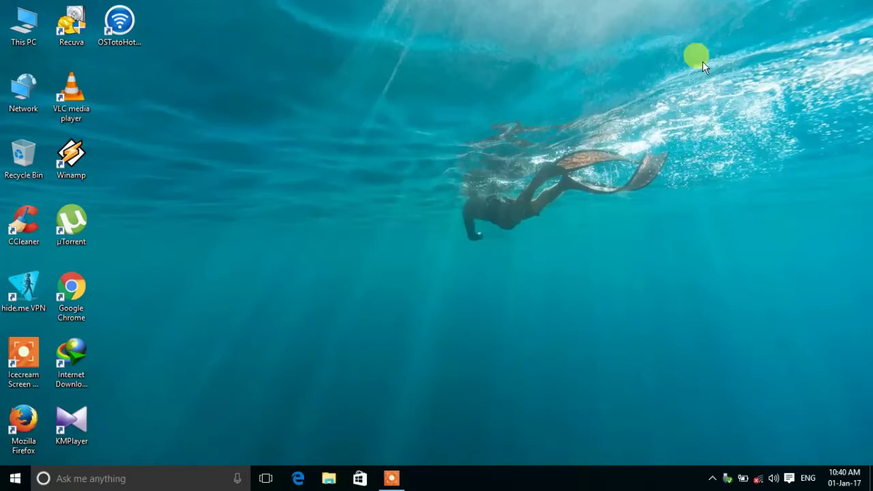
# Open a Command Prompt and start the diskpart utility from it.
pyautogui.press('super+r')
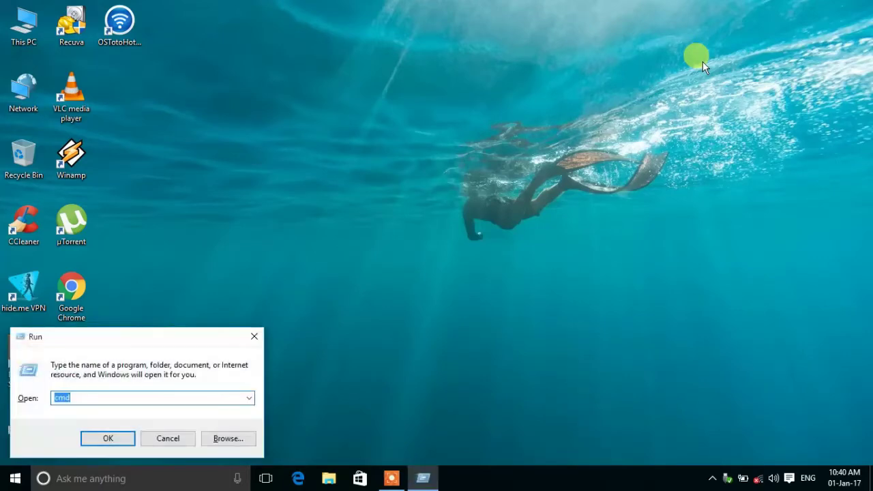
pyautogui.press('BackSpace')
pyautogui.write('cmd')
pyautogui.press('Return')
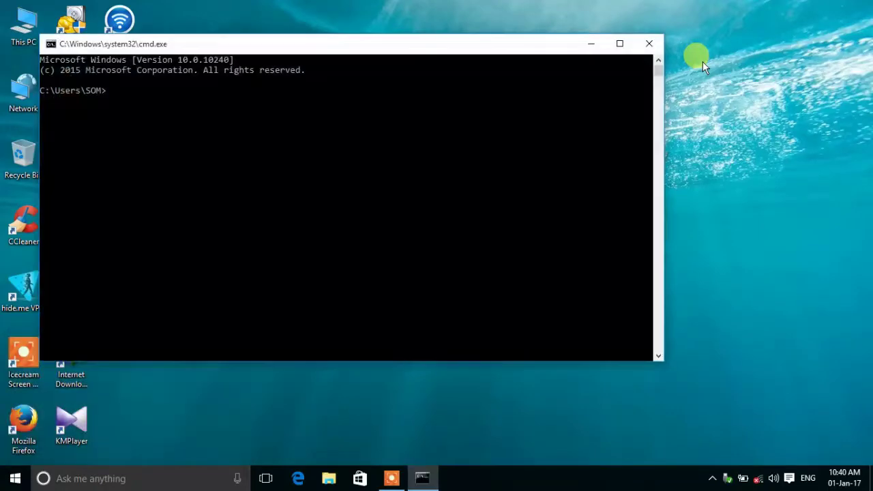
pyautogui.write('diskpart')
pyautogui.press('Return')
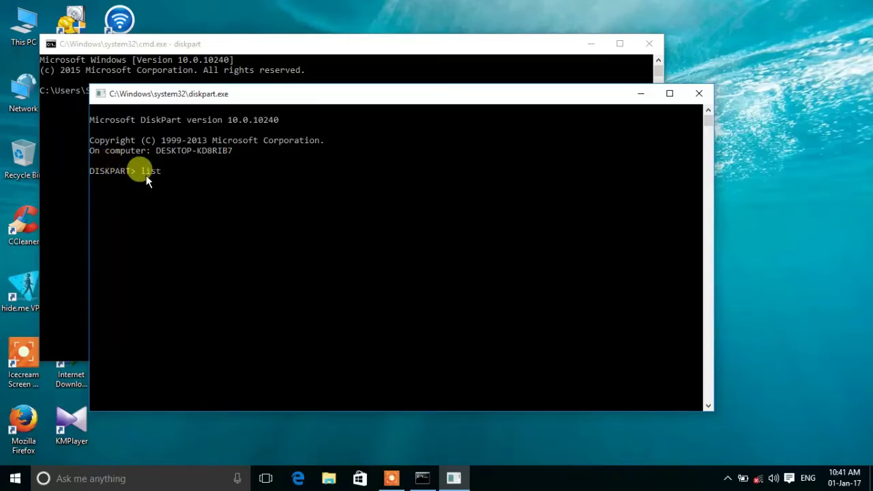
# List the disks in DiskPart and select disk 1, the USB drive.
pyautogui.write('disk')
pyautogui.press('Return')
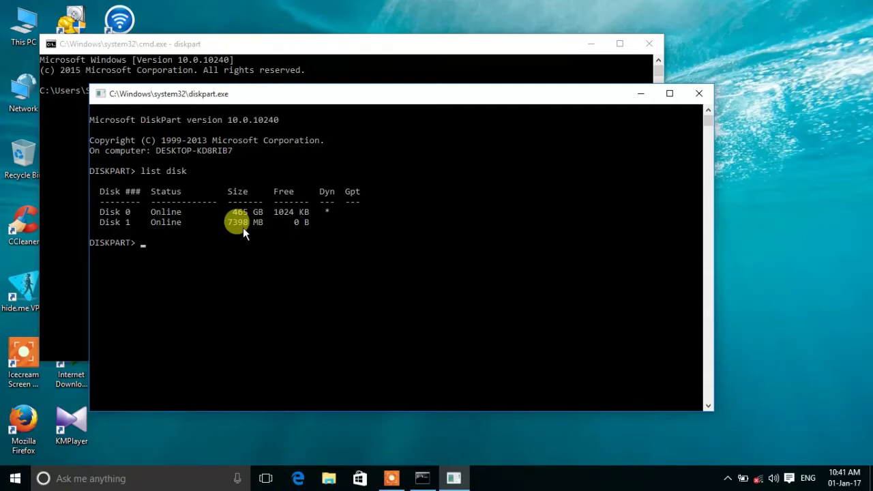
pyautogui.write('select disk 1')
pyautogui.press('Return')
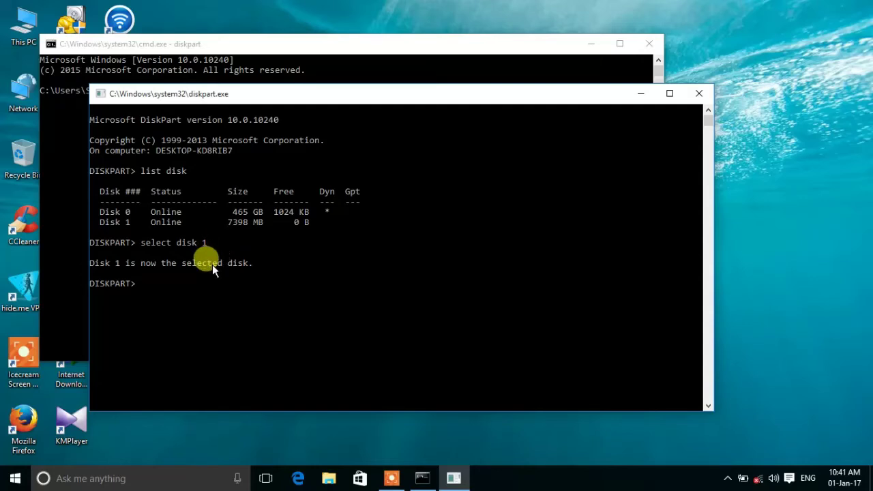
# Clean the selected disk and create a primary partition on it.
pyautogui.write('clean')
pyautogui.press('Return')
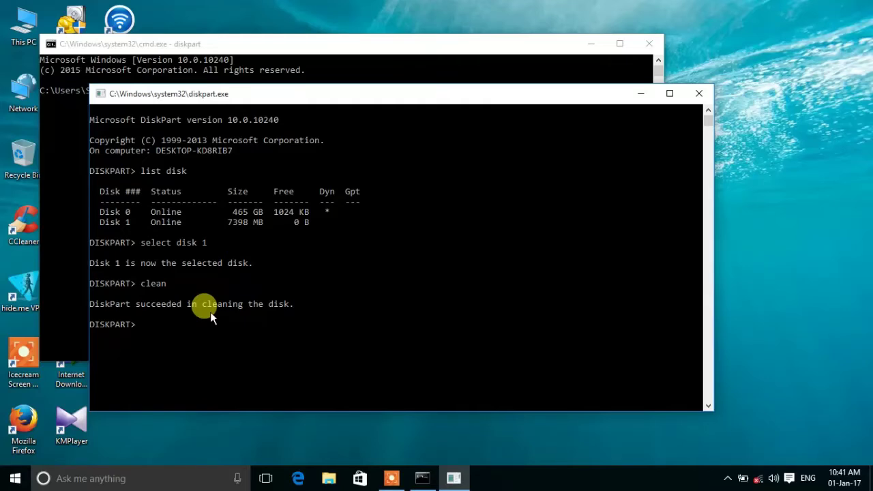
pyautogui.write('create partition primary')
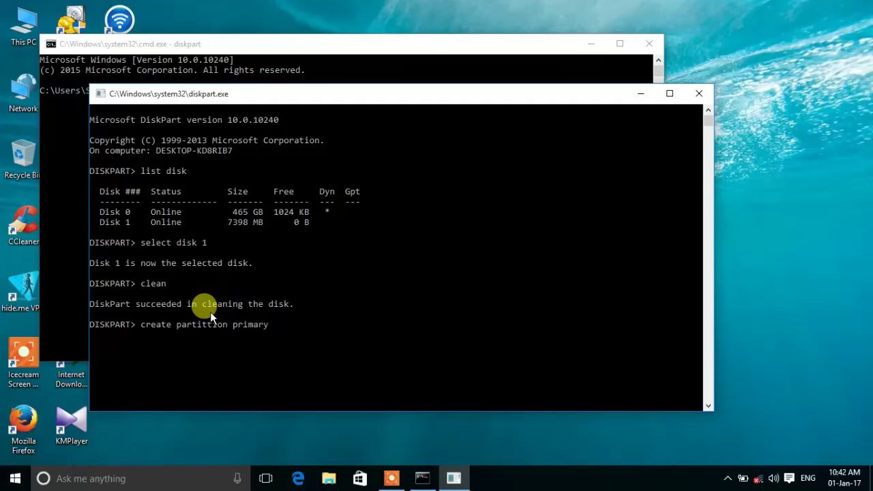
pyautogui.press('Return')
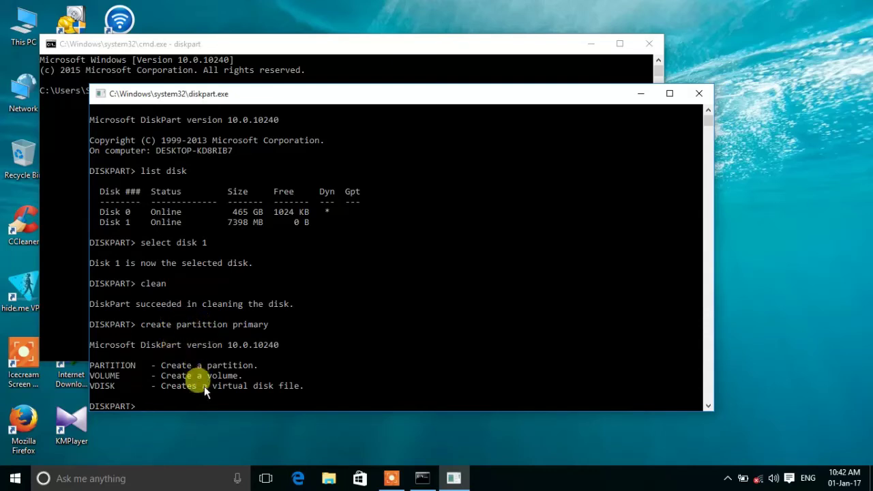
pyautogui.write('create partition primary')
pyautogui.press('Return')
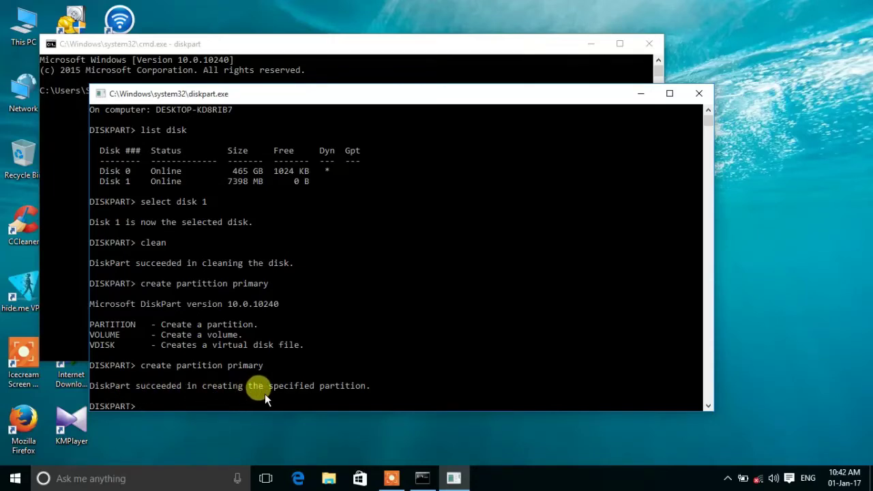
# Select partition 1 and mark it as active.
pyautogui.write('ac')
pyautogui.press('BackSpace')
pyautogui.press('BackSpace')
pyautogui.write('sel')
pyautogui.write('ect partition 1')
pyautogui.press('Return')
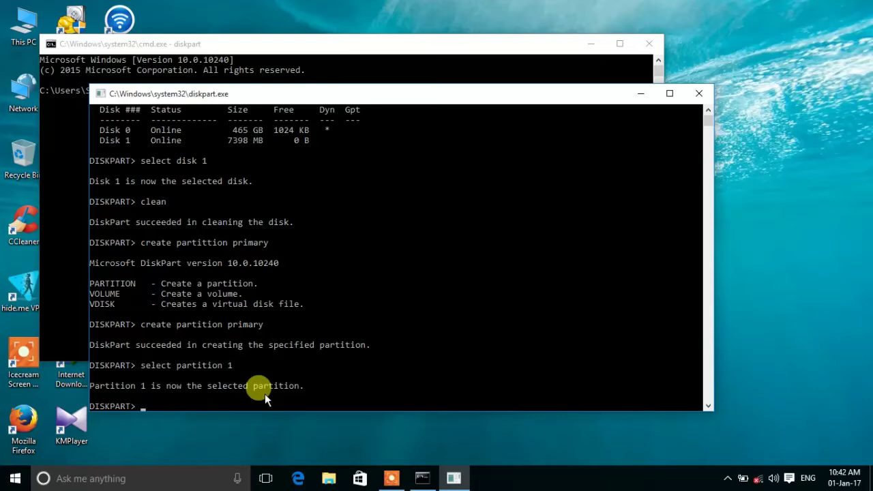
pyautogui.write('active')
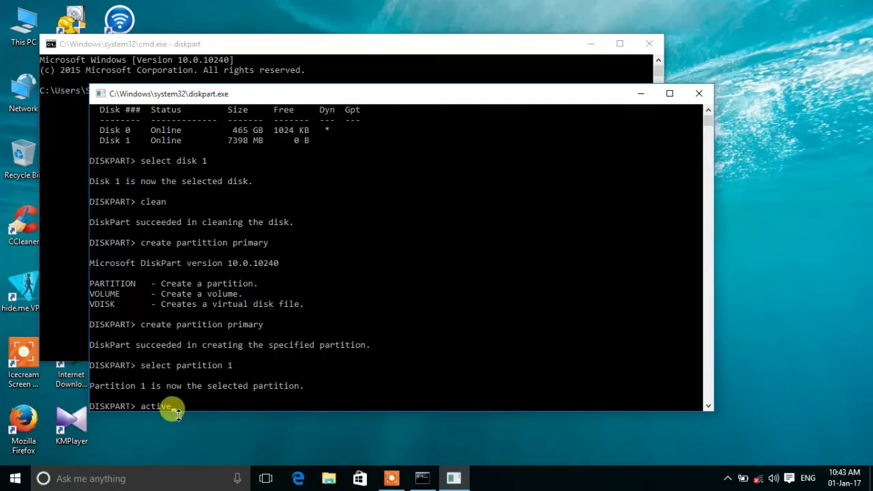
pyautogui.press('Return')
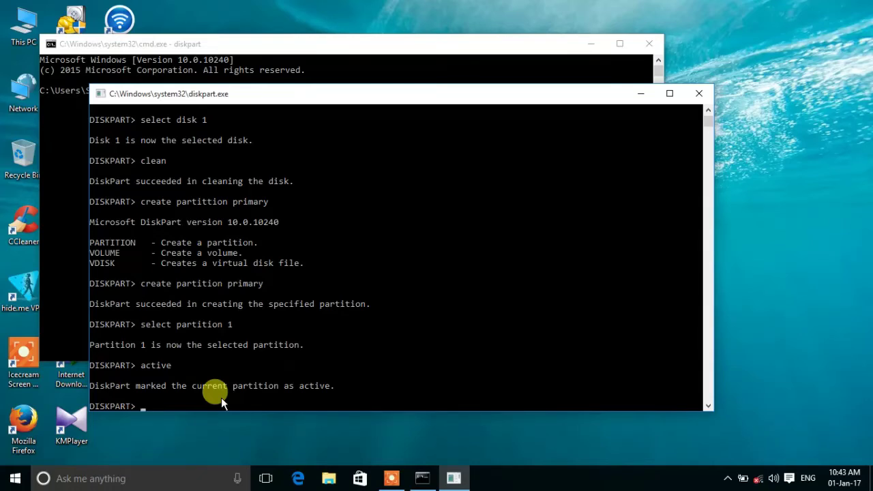
# Quick-format the partition as NTFS, and exit both DiskPart and the Command Prompt.
pyautogui.write('format fs=ntfs quick')
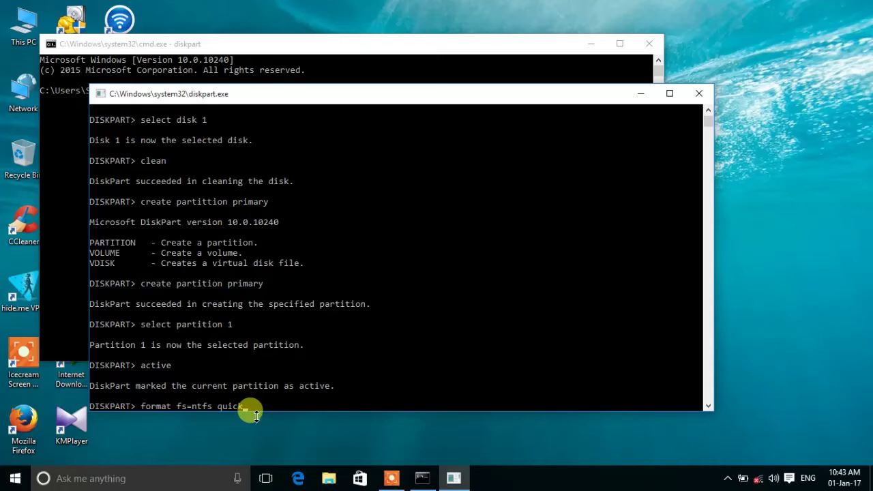
pyautogui.press('Return')
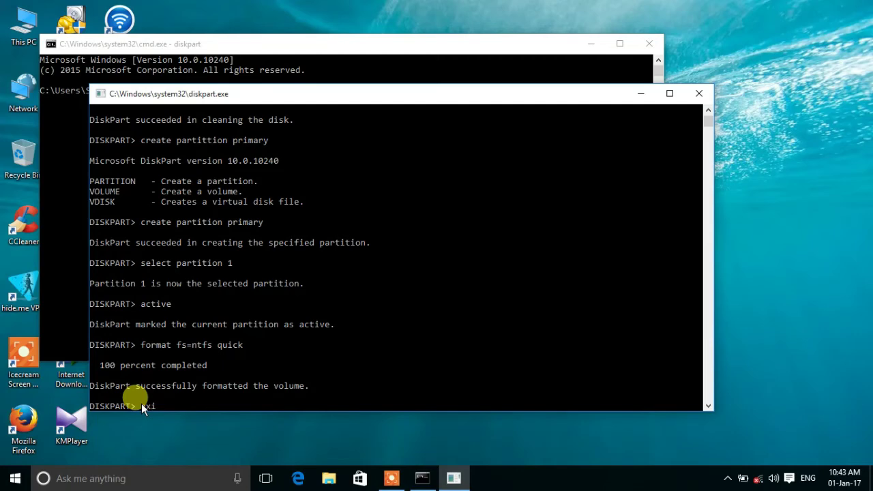
pyautogui.press('Return')
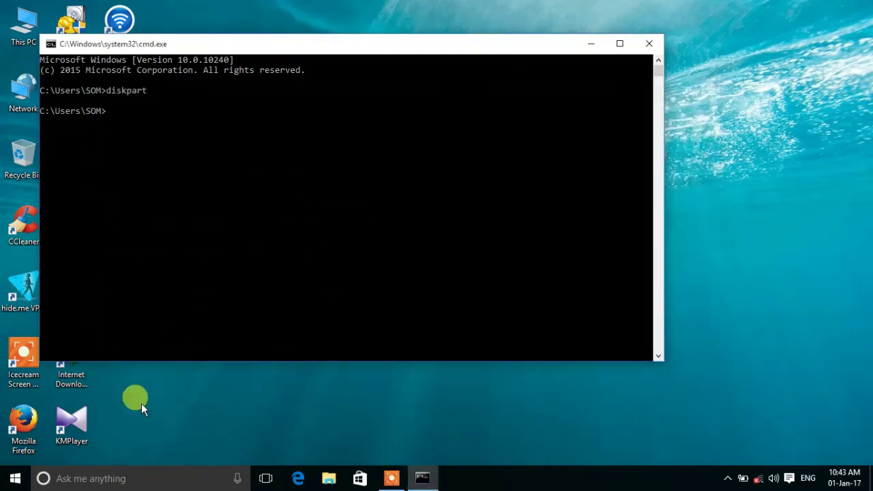
pyautogui.write('exit')
pyautogui.press('Return')
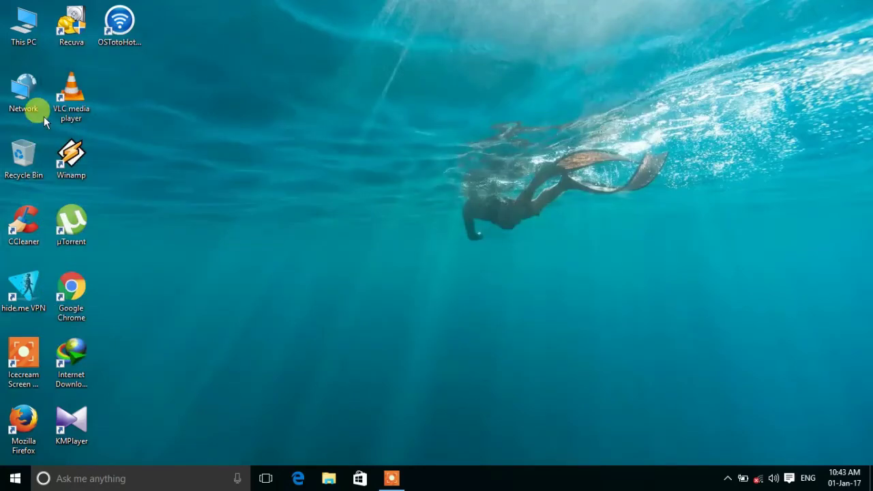
# Copy all files and folders from the Softwares\Windows 10 folder on Local Disk (H:).
pyautogui.doubleClick(36, 19)
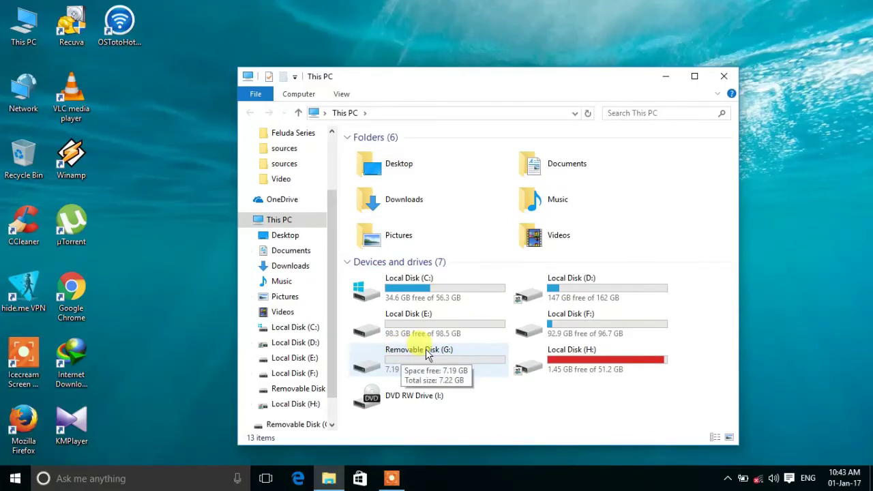
pyautogui.doubleClick(566, 374)
pyautogui.doubleClick(546, 193)
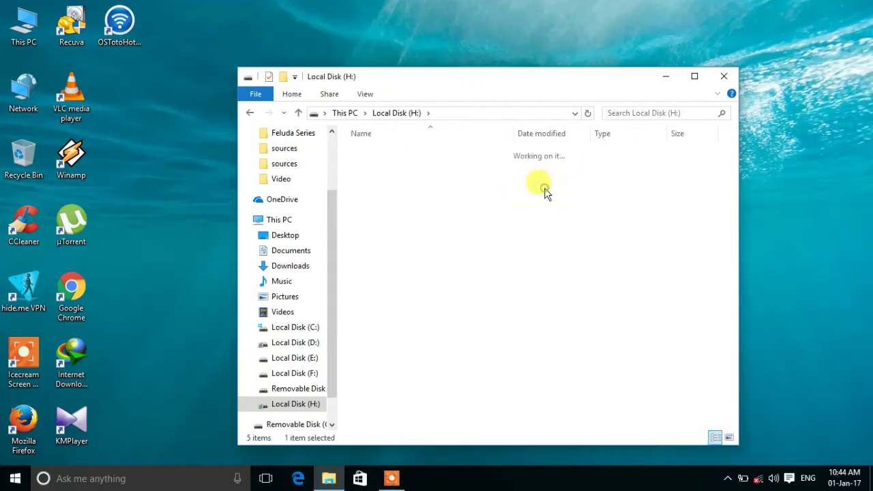
pyautogui.doubleClick(530, 204)
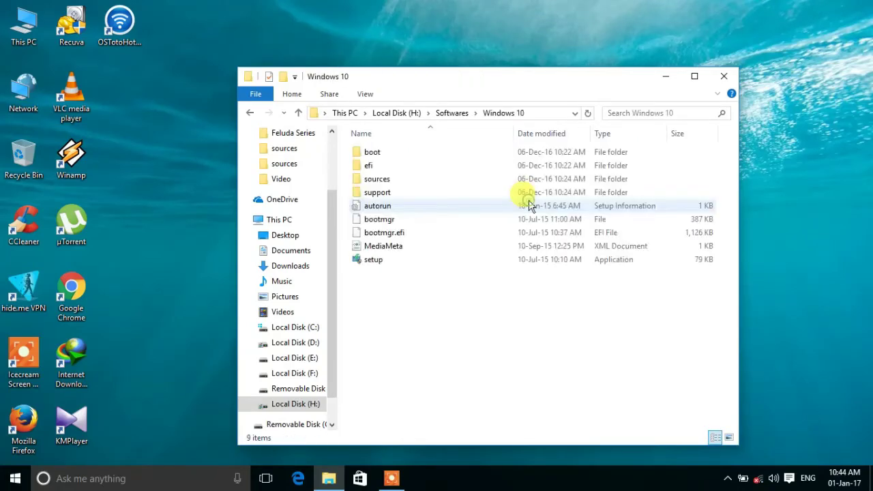
pyautogui.click(443, 172)
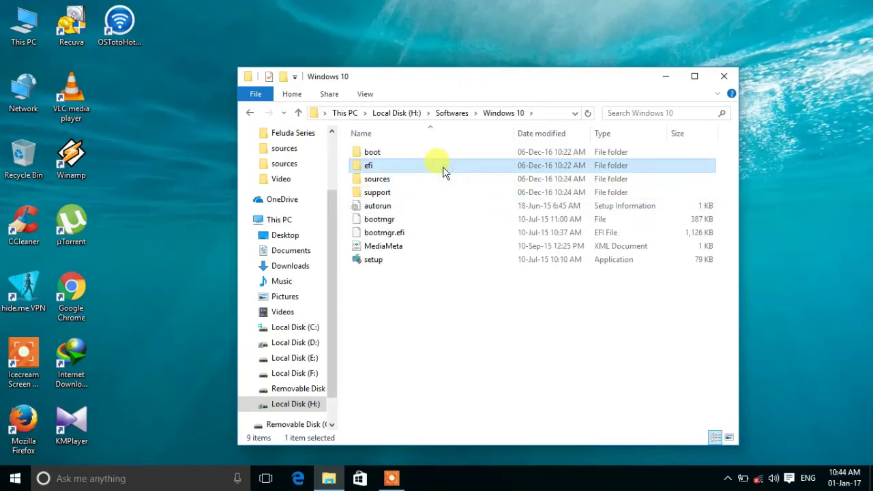
pyautogui.hotkey('ctrl', 'a')
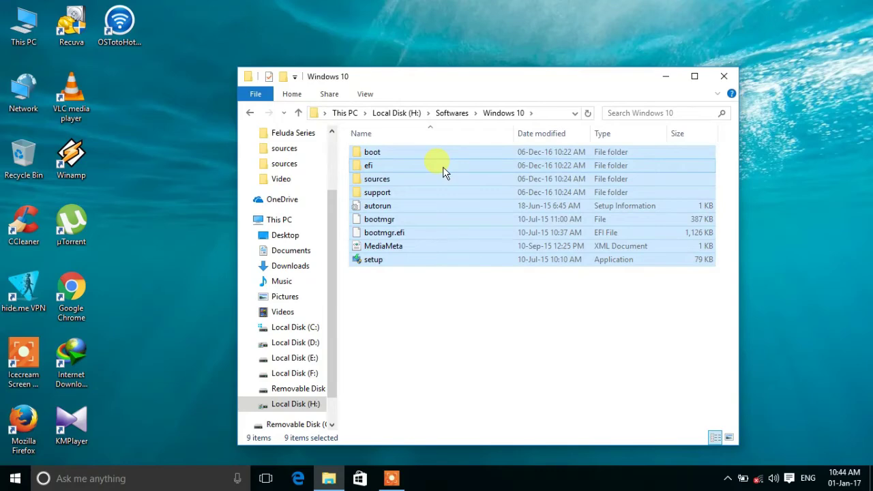
pyautogui.rightClick(443, 167)
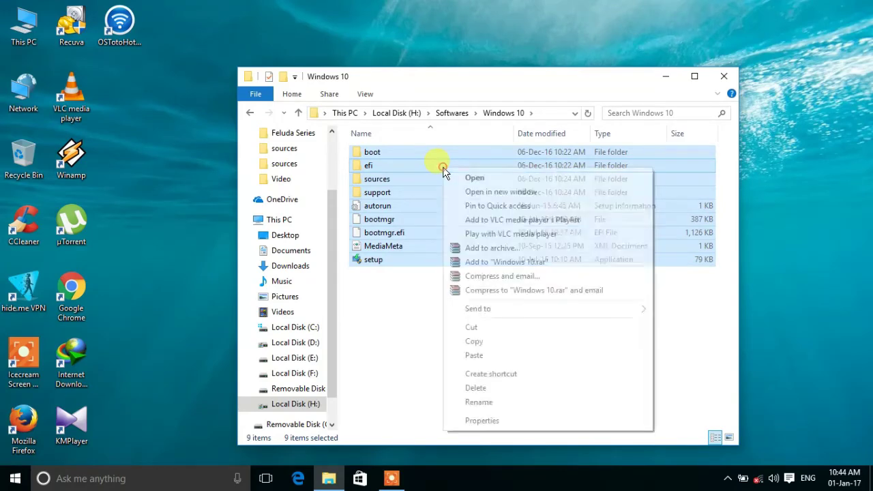
pyautogui.click(473, 343)
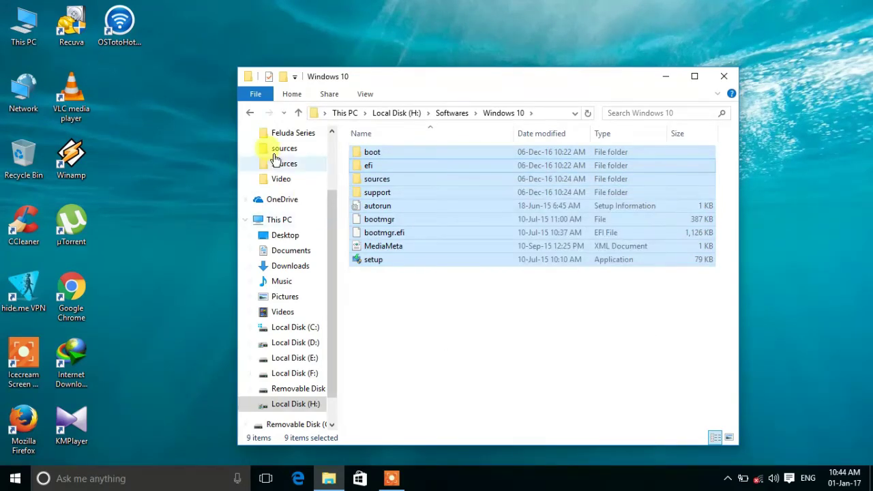
# Paste the copied Windows 10 setup files into Removable Disk (G:).
pyautogui.click(318, 390)
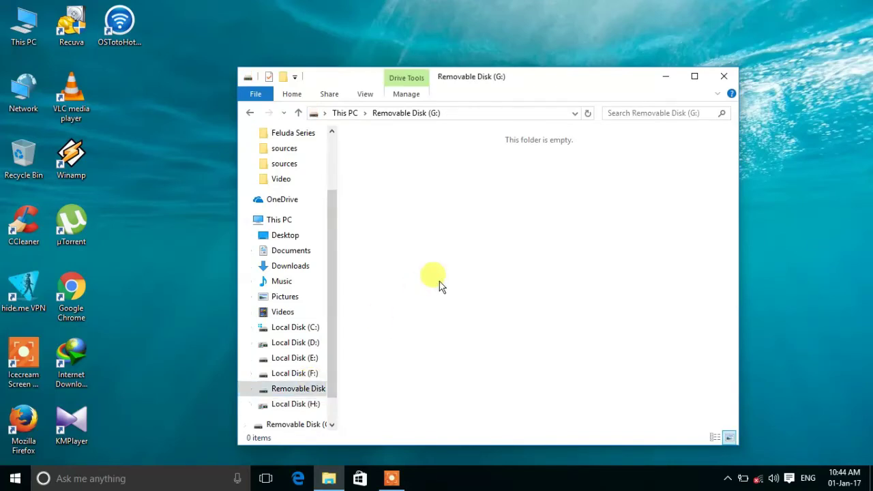
pyautogui.hotkey('ctrl', 'v')
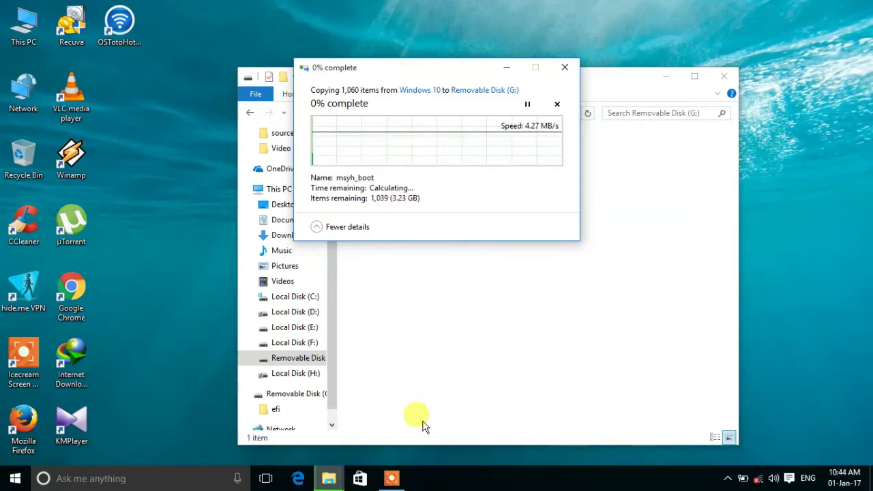
pyautogui.click(396, 475)
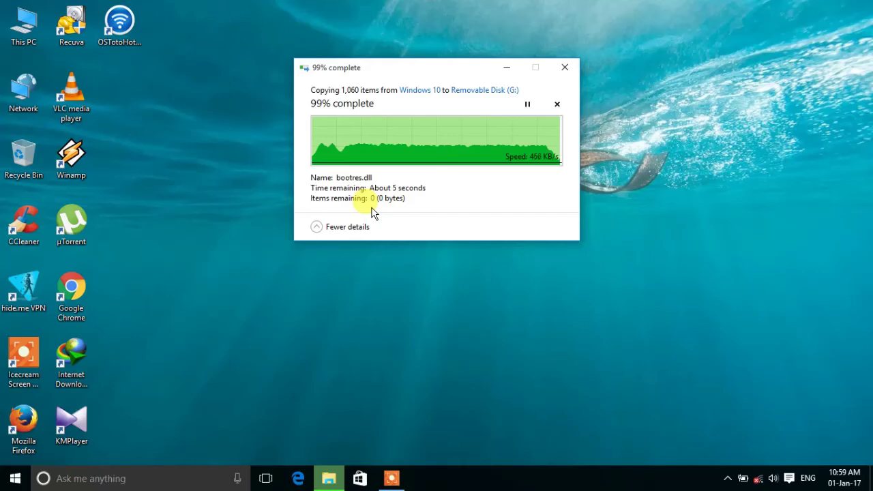
# Open This PC to check the used space on Removable Disk (G:).
pyautogui.click(8, 23)
pyautogui.doubleClick(8, 23)
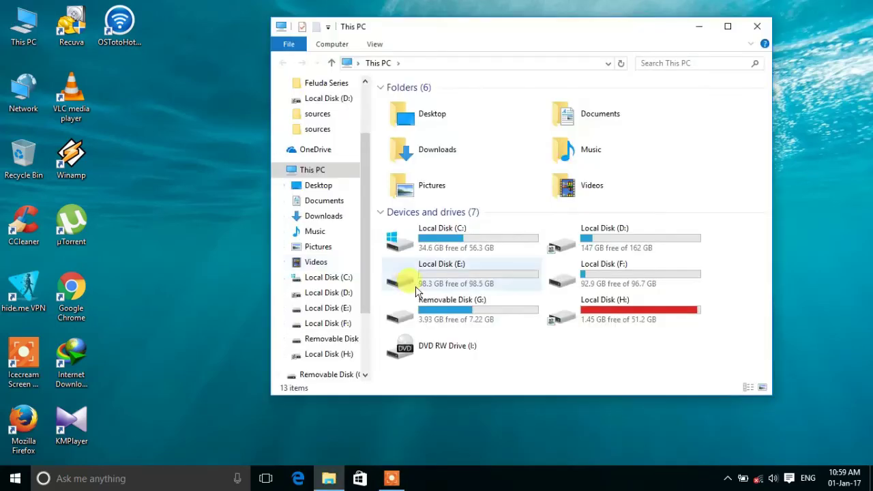
# Check the copied Windows 10 setup files on Removable Disk (G:), and eject the drive from This PC.
pyautogui.doubleClick(450, 307)
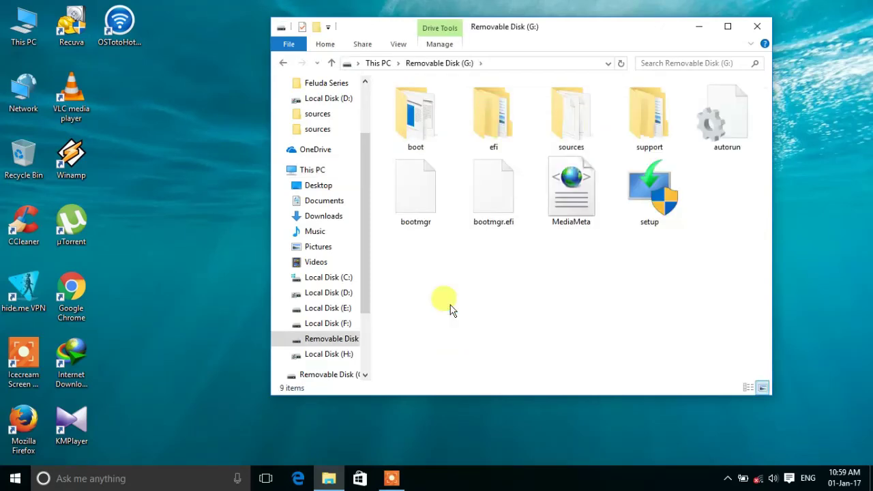
pyautogui.click(280, 64)
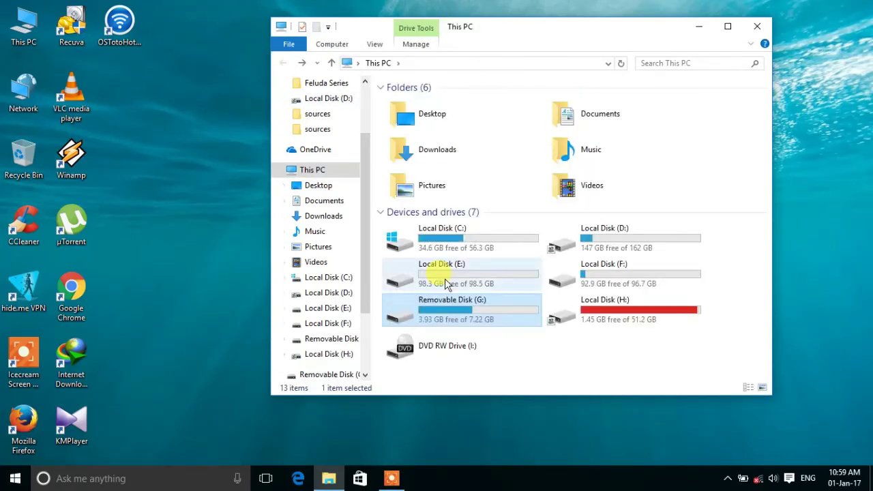
pyautogui.rightClick(474, 307)
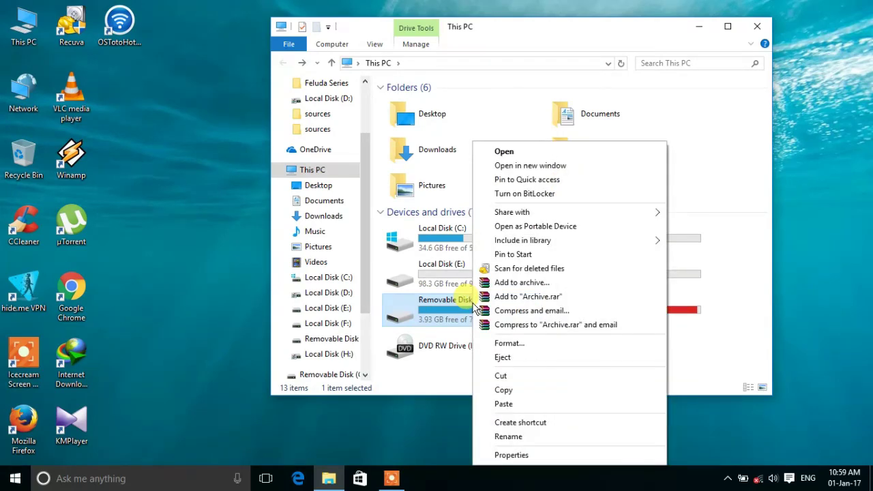
pyautogui.click(503, 358)
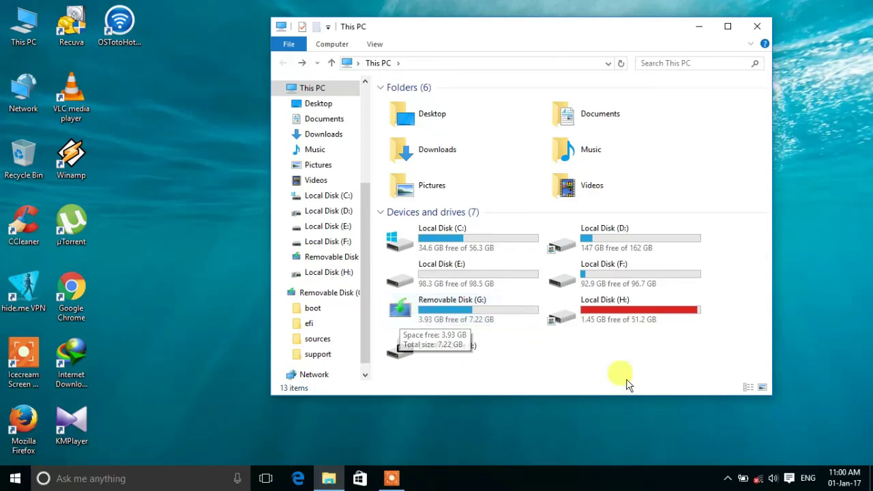
pyautogui.click(727, 478)
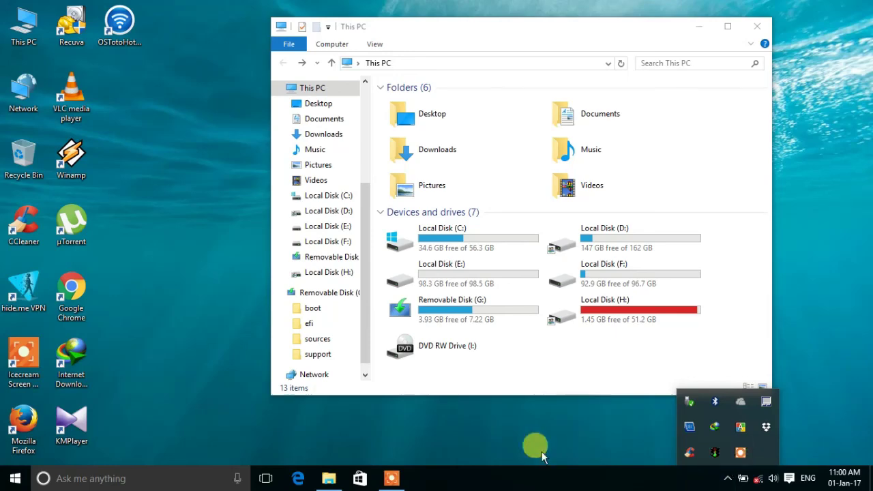
pyautogui.click(541, 452)
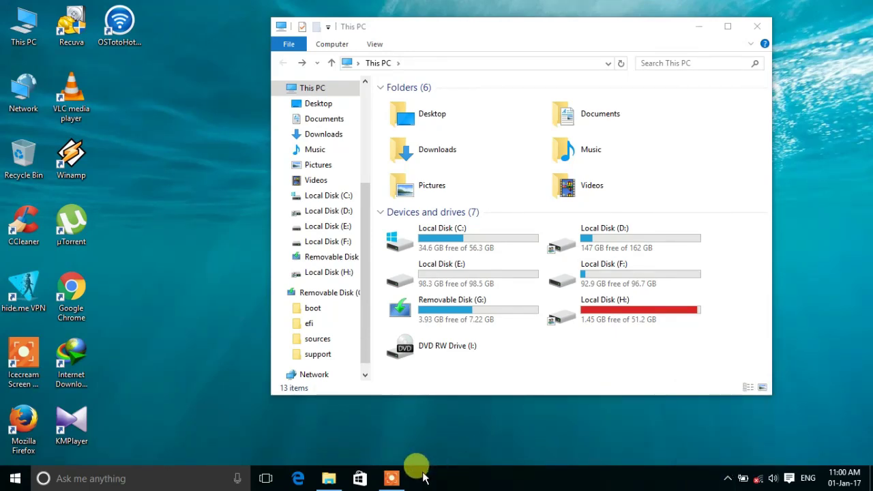
pyautogui.click(391, 477)
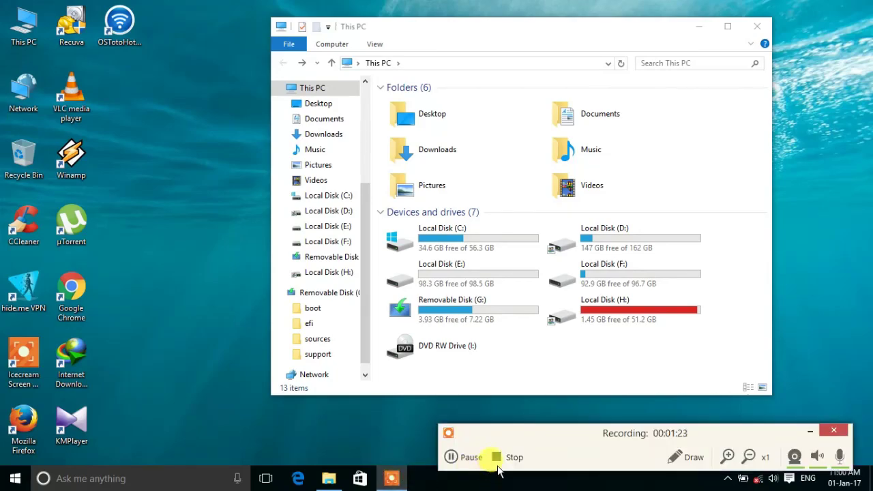